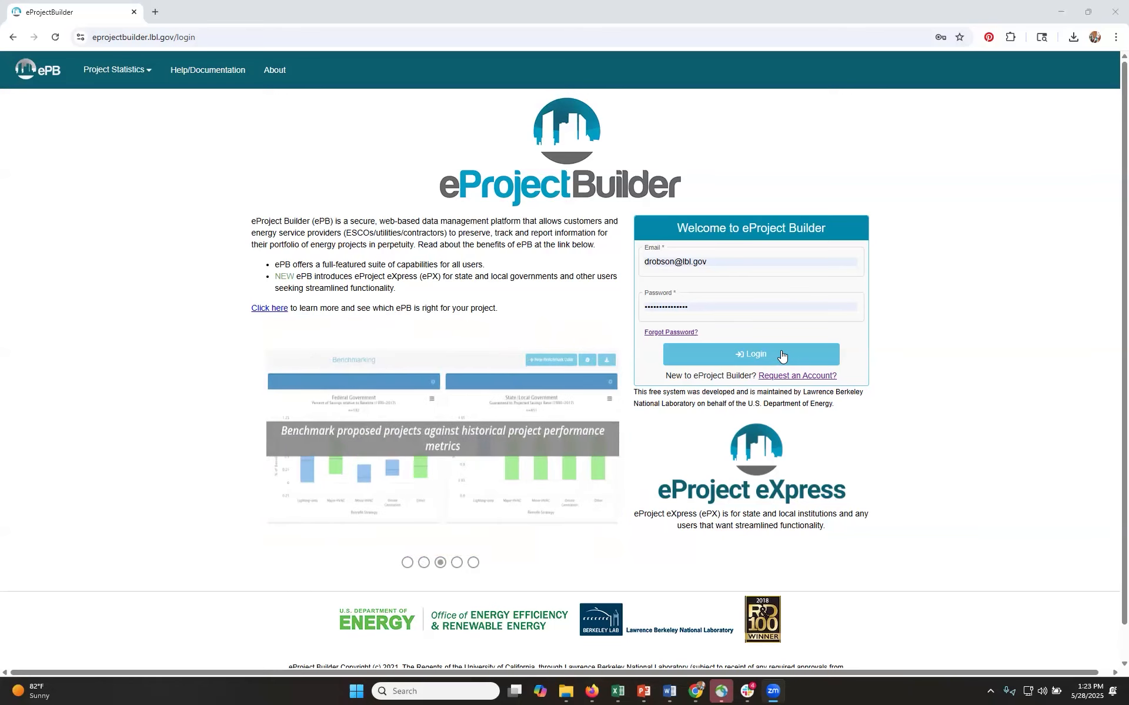
- Log in to eProject Builder with the stored account credentials and verify the account with the verification code
left_click(781, 353)
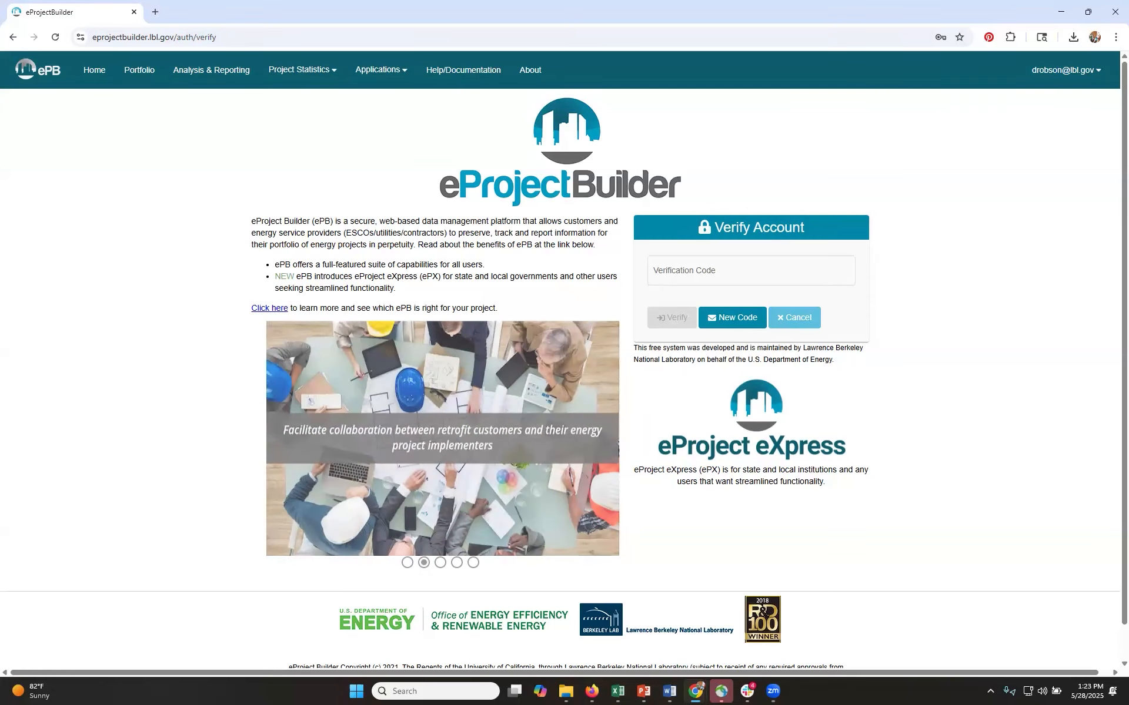
key("ctrl+v")
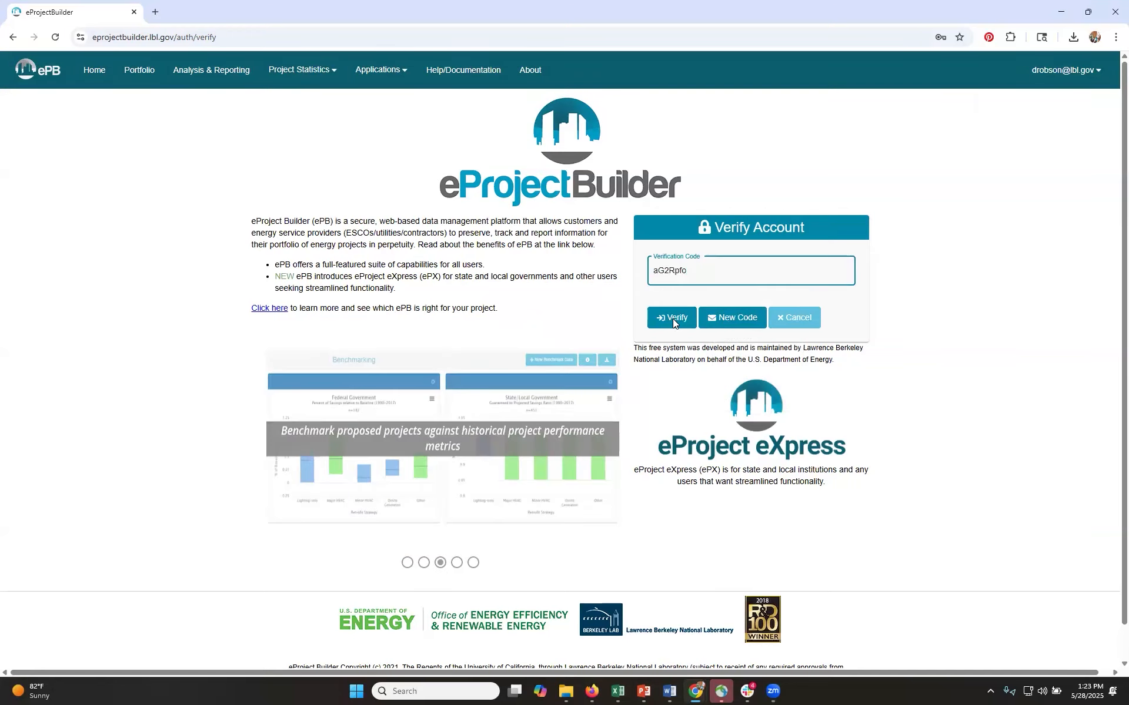
left_click(673, 319)
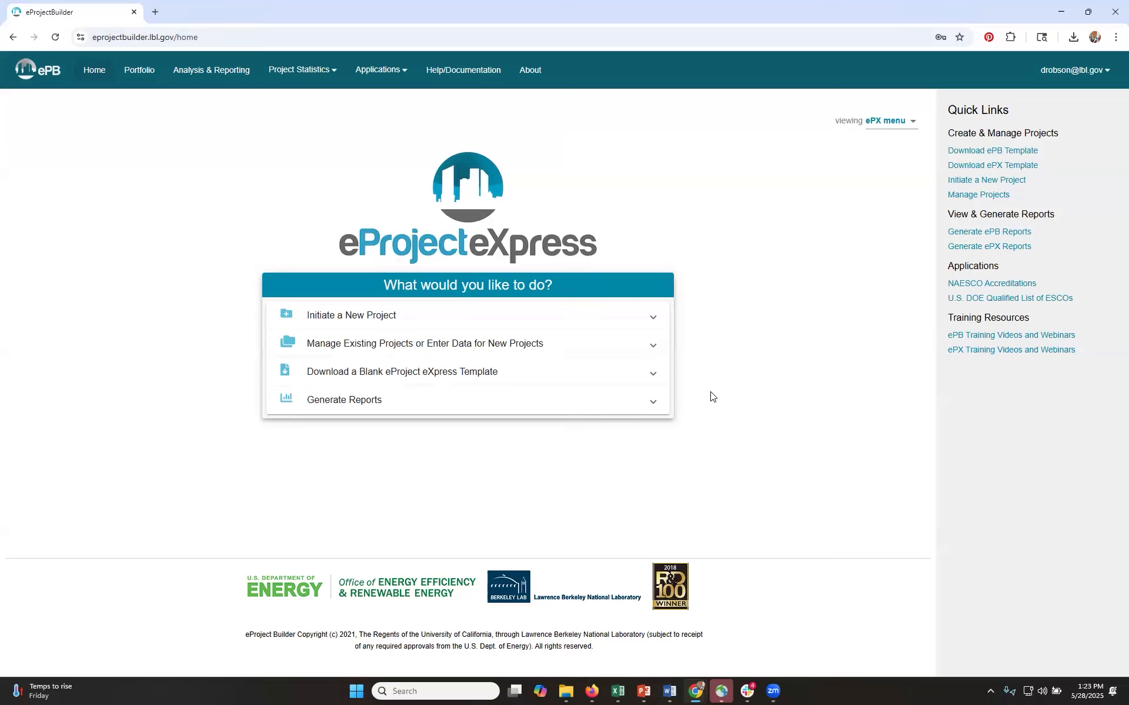
- Open the download page for the blank eProject eXpress template and switch to the ePX Template workbook in Excel
left_click(486, 372)
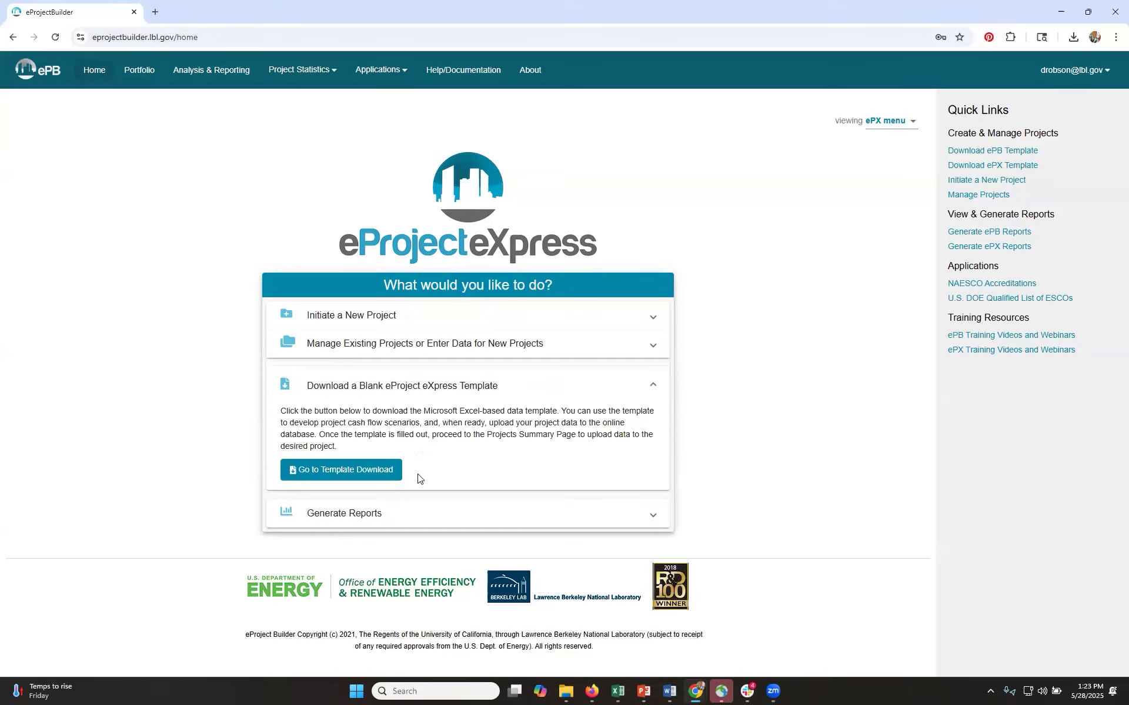
left_click(365, 469)
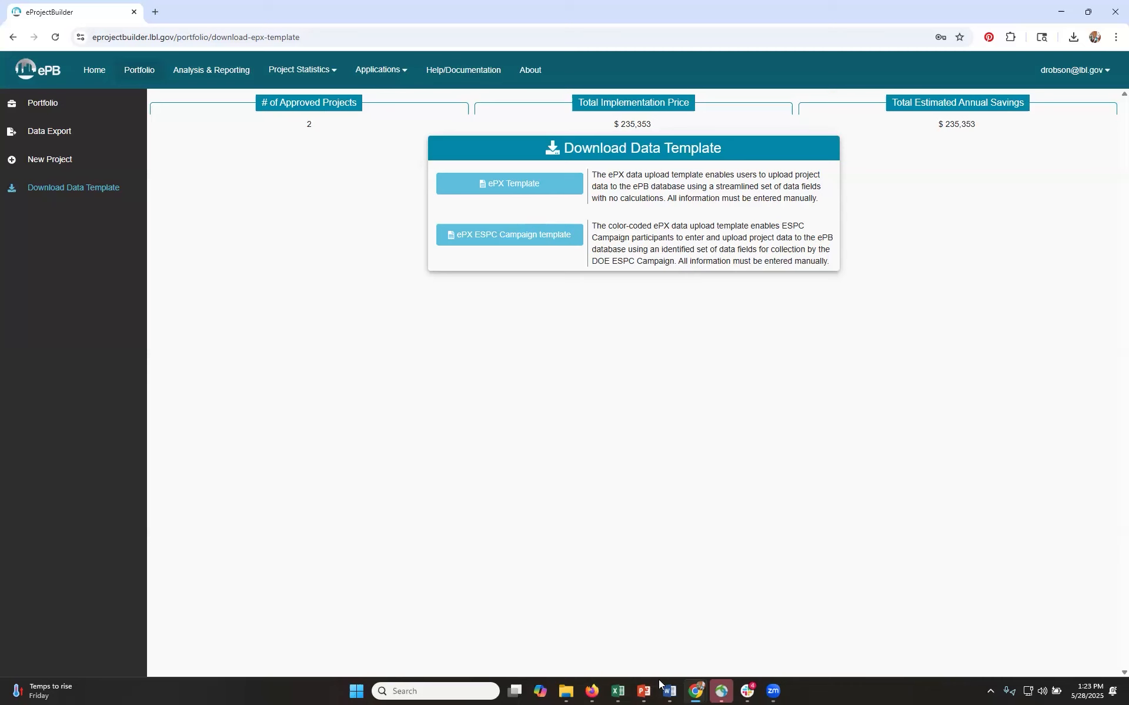
mouse_move(608, 673)
left_click(600, 594)
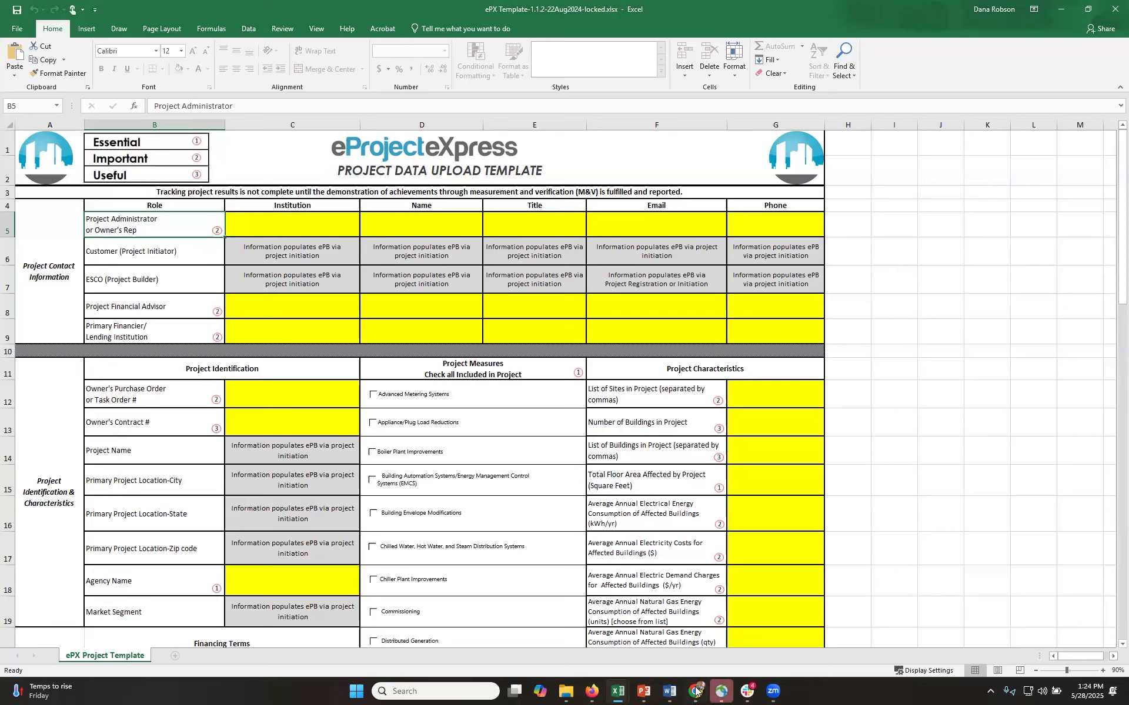
- Switch back to eProjectBuilder in Chrome and show the eProject eXpress training documentation on the Help/Documentation page
mouse_move(692, 692)
left_click(652, 644)
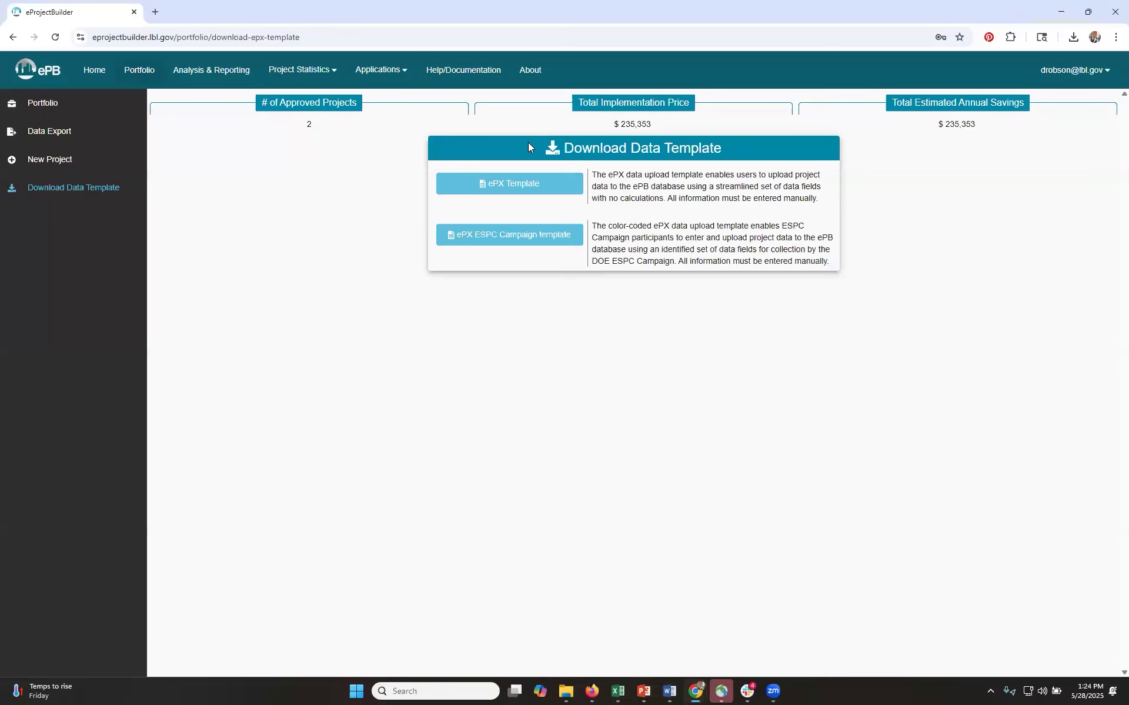
left_click(445, 70)
left_click(641, 243)
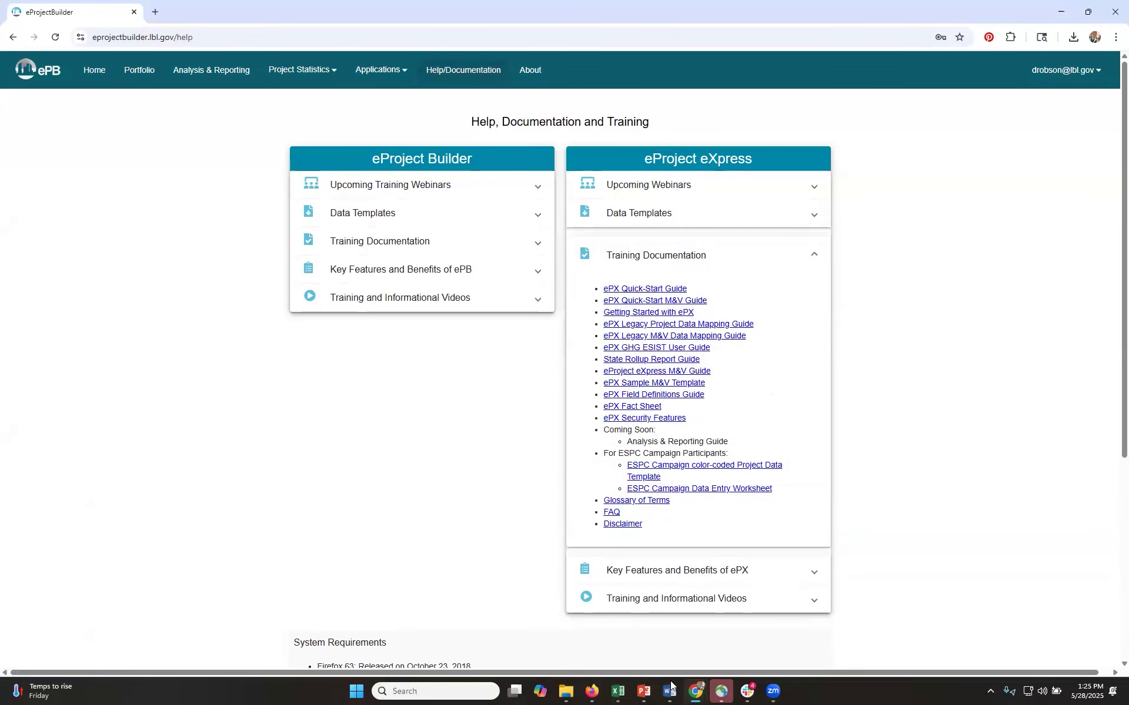
- View the ePX Field Definitions workbook in Excel, and return to the ePX Template workbook
mouse_move(614, 691)
left_click(665, 638)
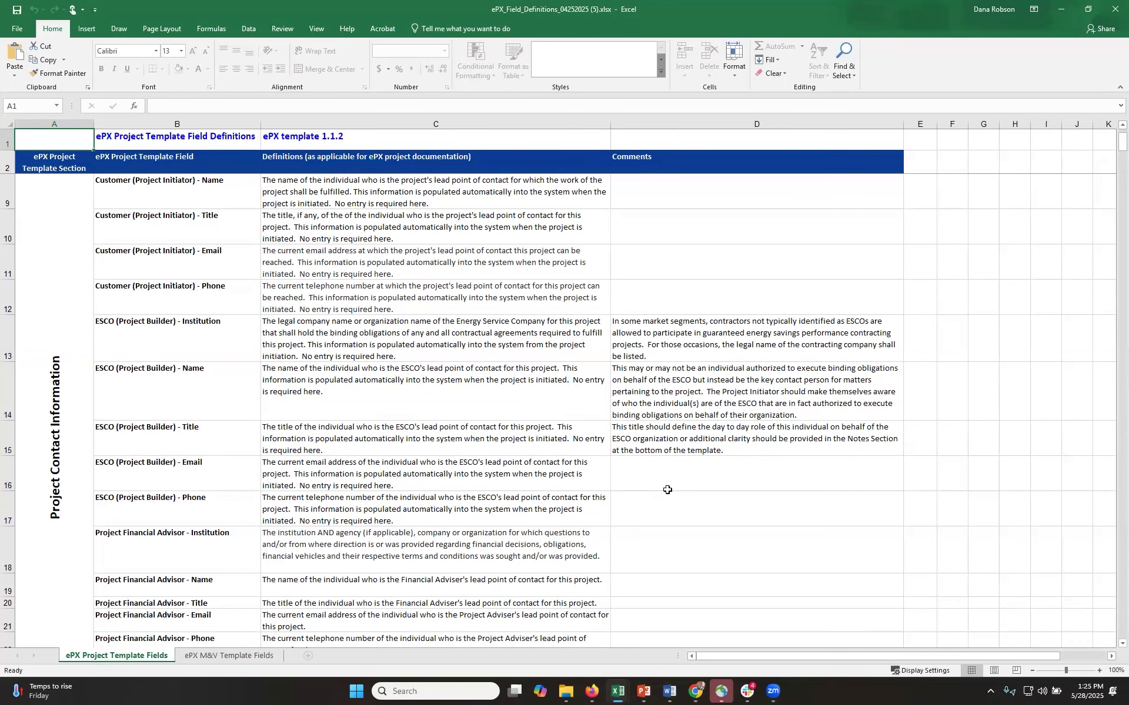
mouse_move(617, 691)
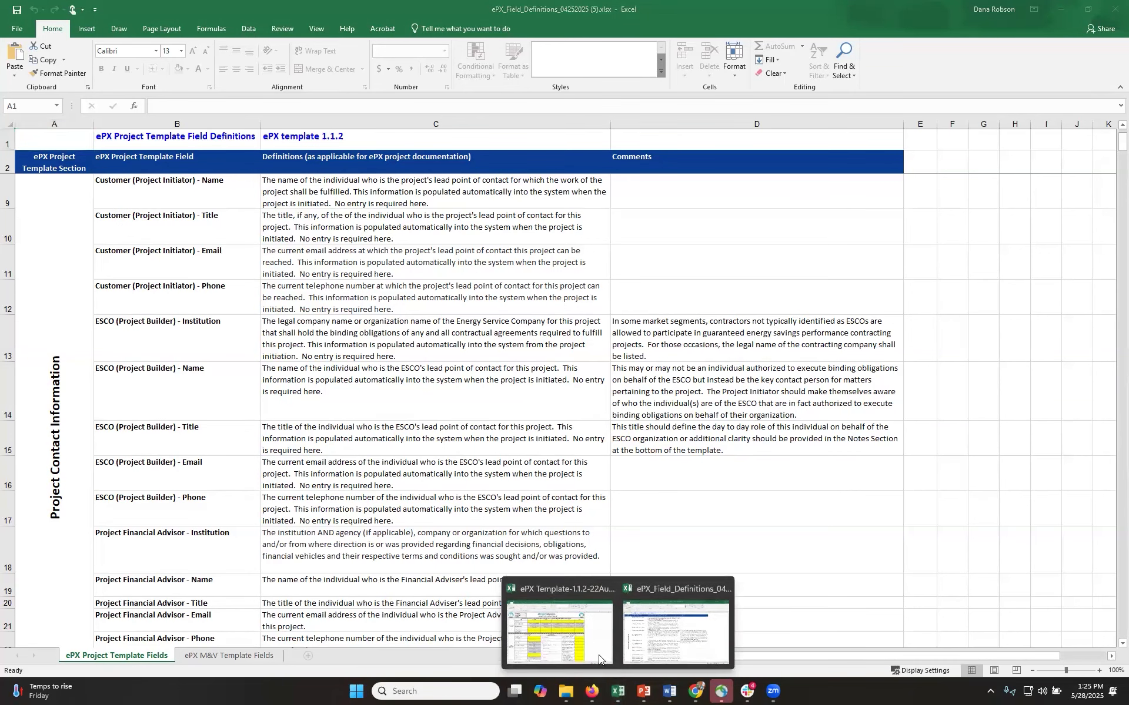
left_click(591, 645)
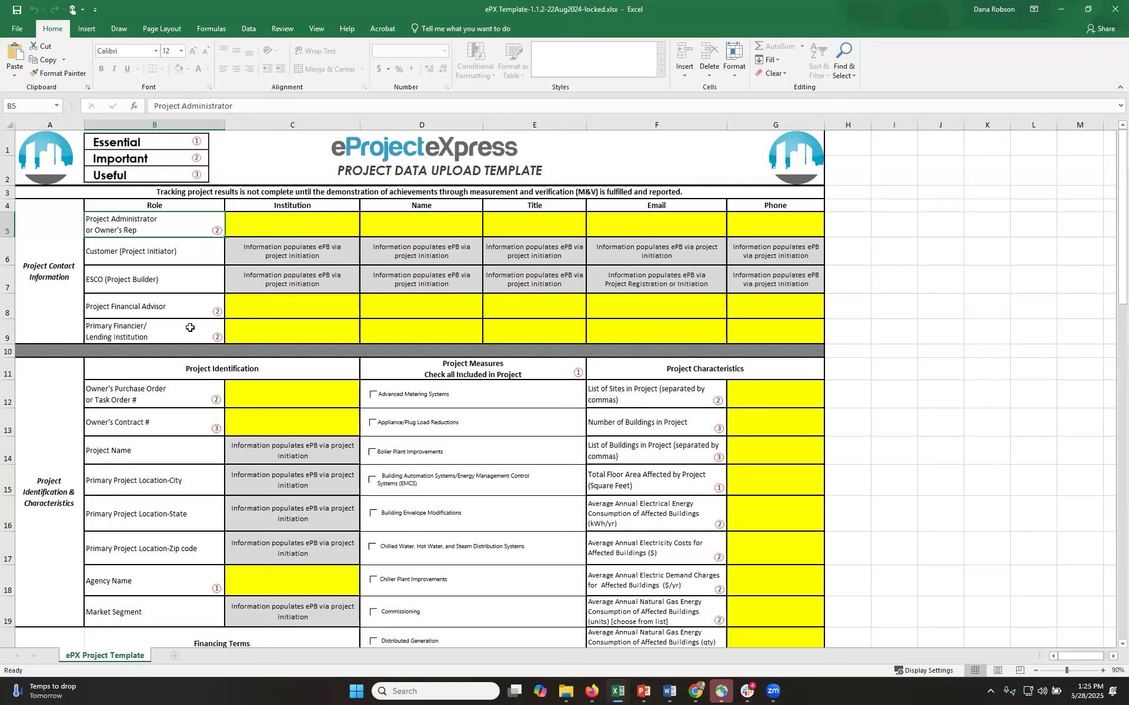
- Examine the Project Identification and Financing Terms sections of the template, including the choices for Project Agreement Type
left_click(281, 372)
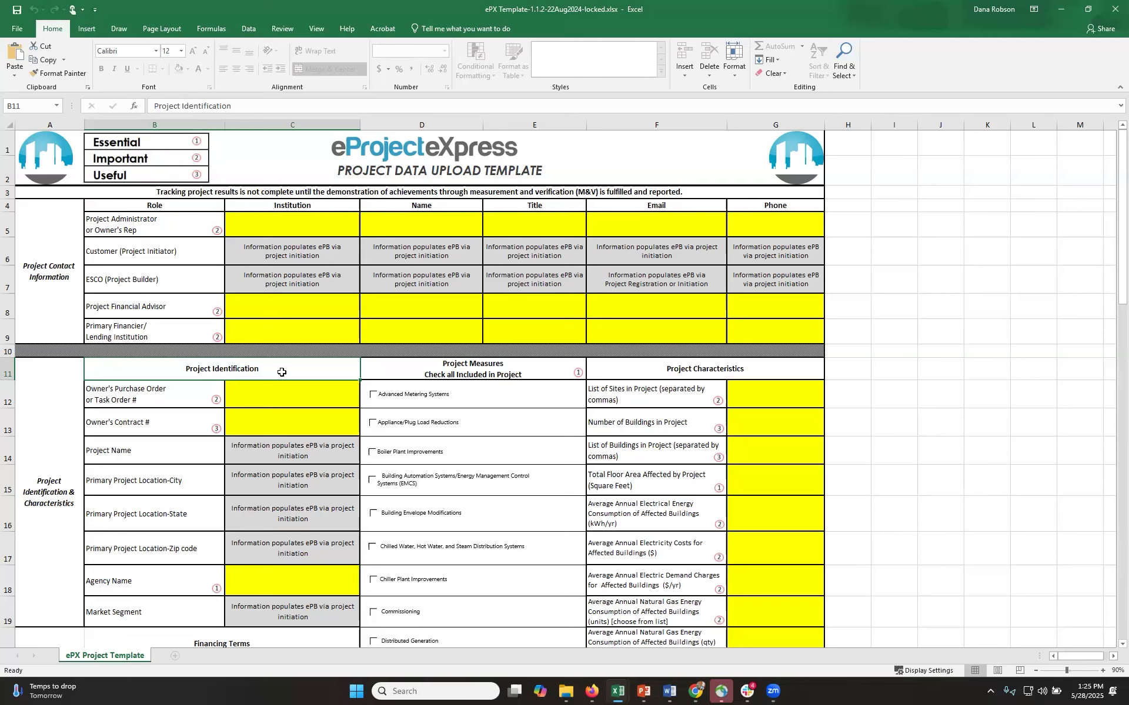
scroll(282, 372, "down", 5)
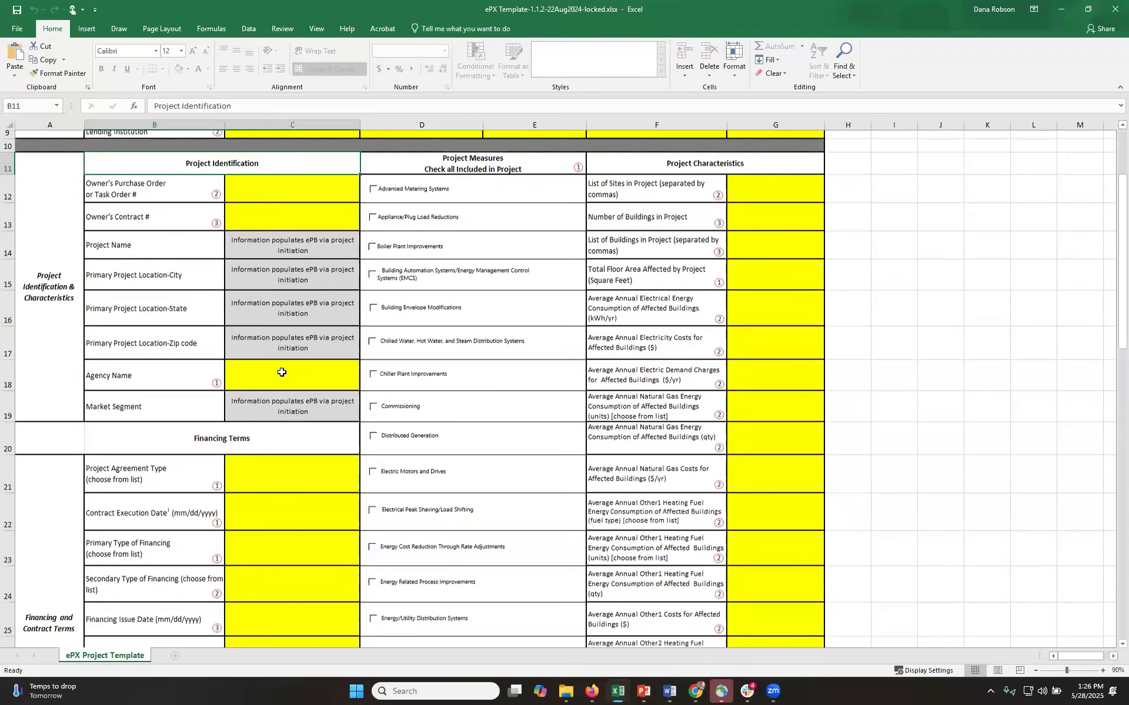
left_click(306, 277)
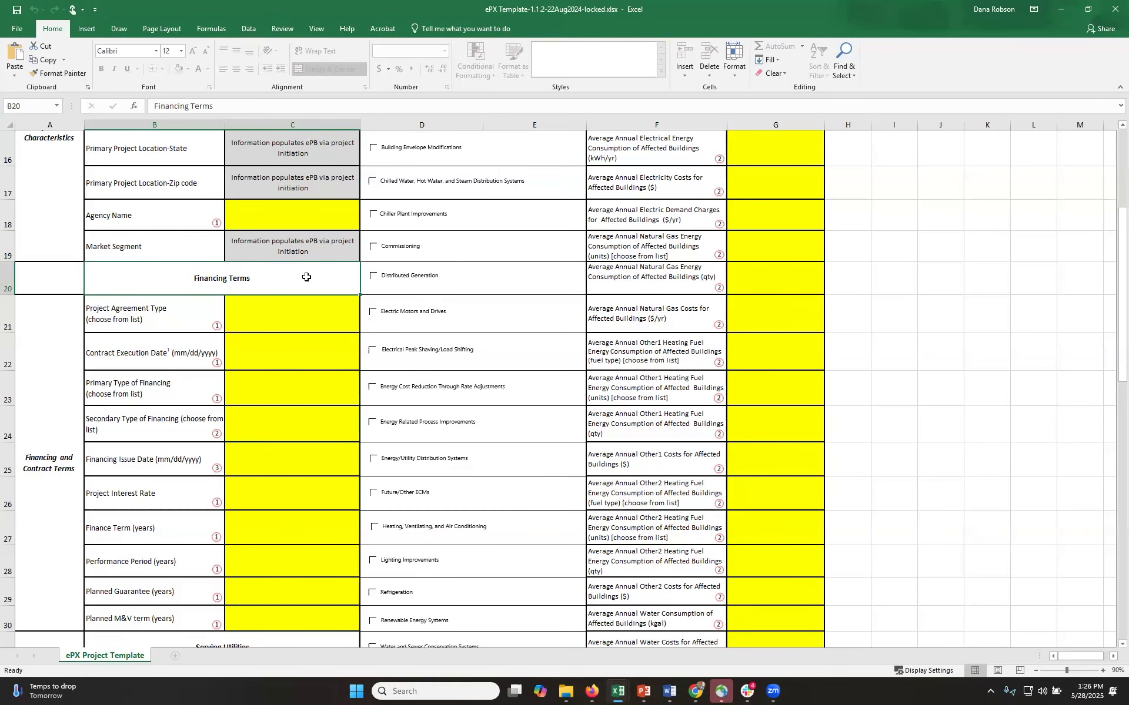
left_click(305, 314)
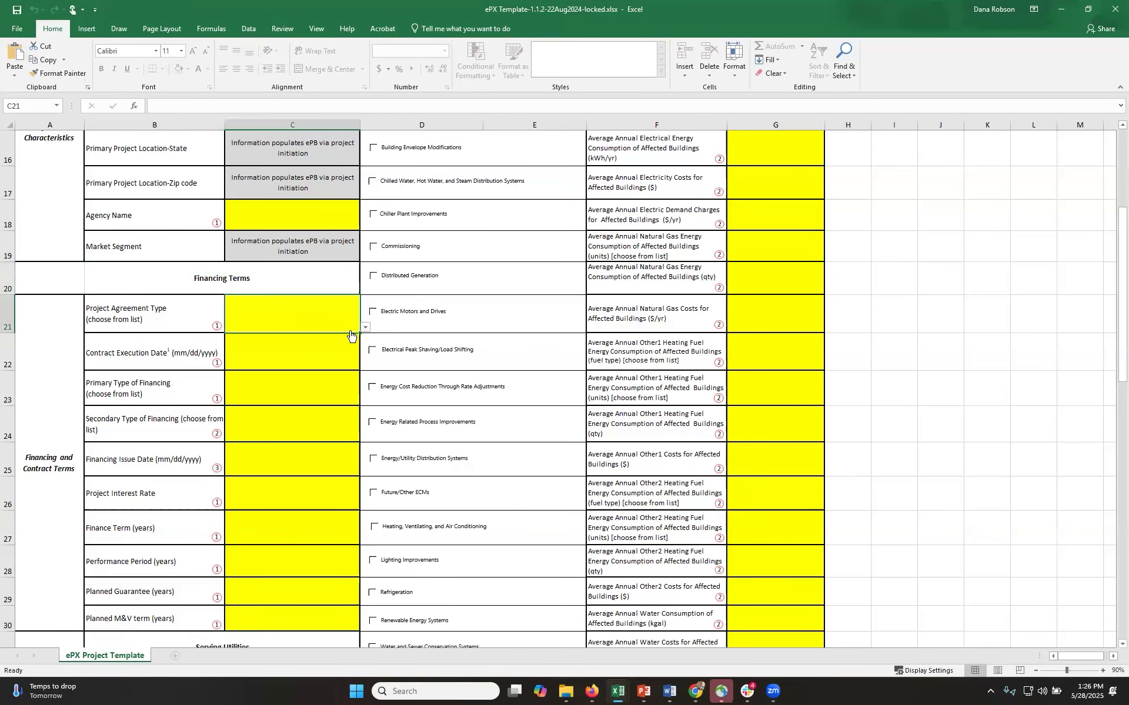
left_click(365, 329)
scroll(292, 507, "down", 2)
scroll(292, 507, "down", 3)
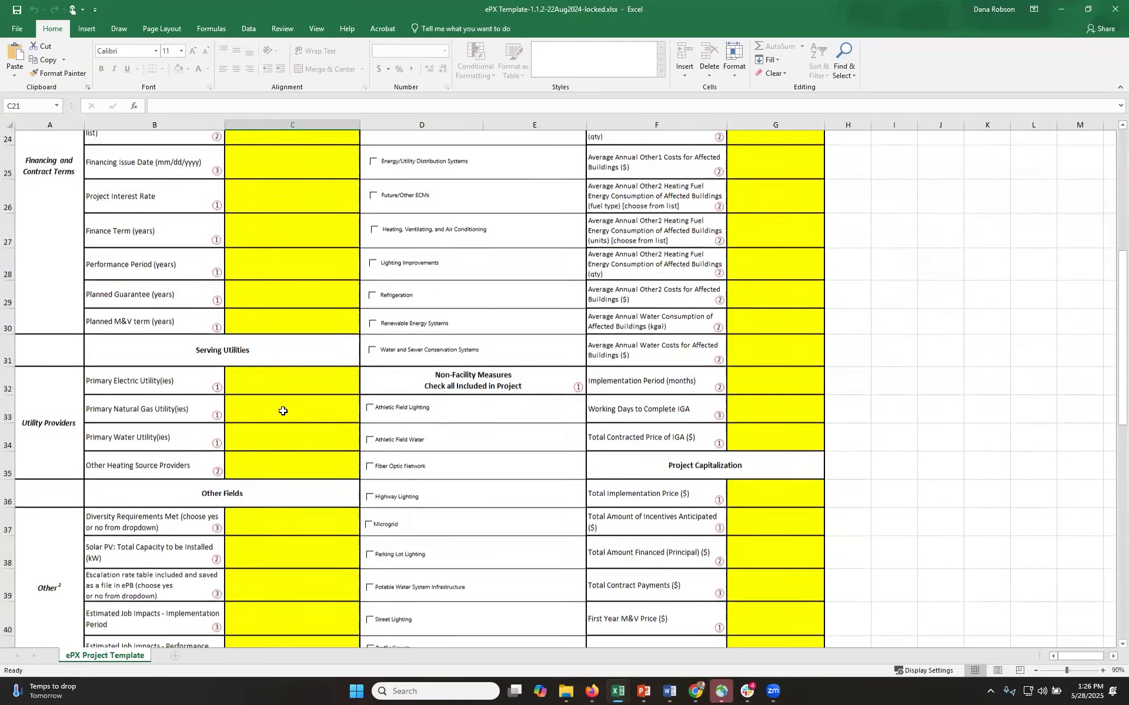
- Examine the template's Serving Utilities, Other Fields, GHG Savings and Customized Data Fields sections
left_click(270, 338)
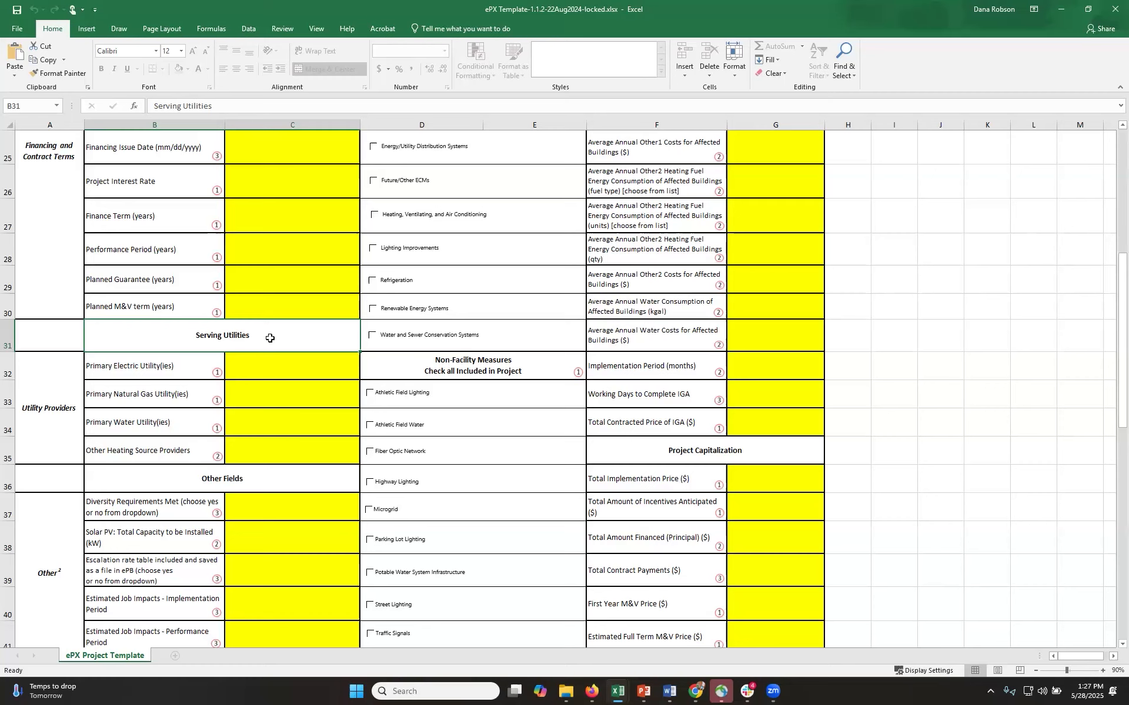
scroll(265, 358, "down", 1)
left_click(256, 381)
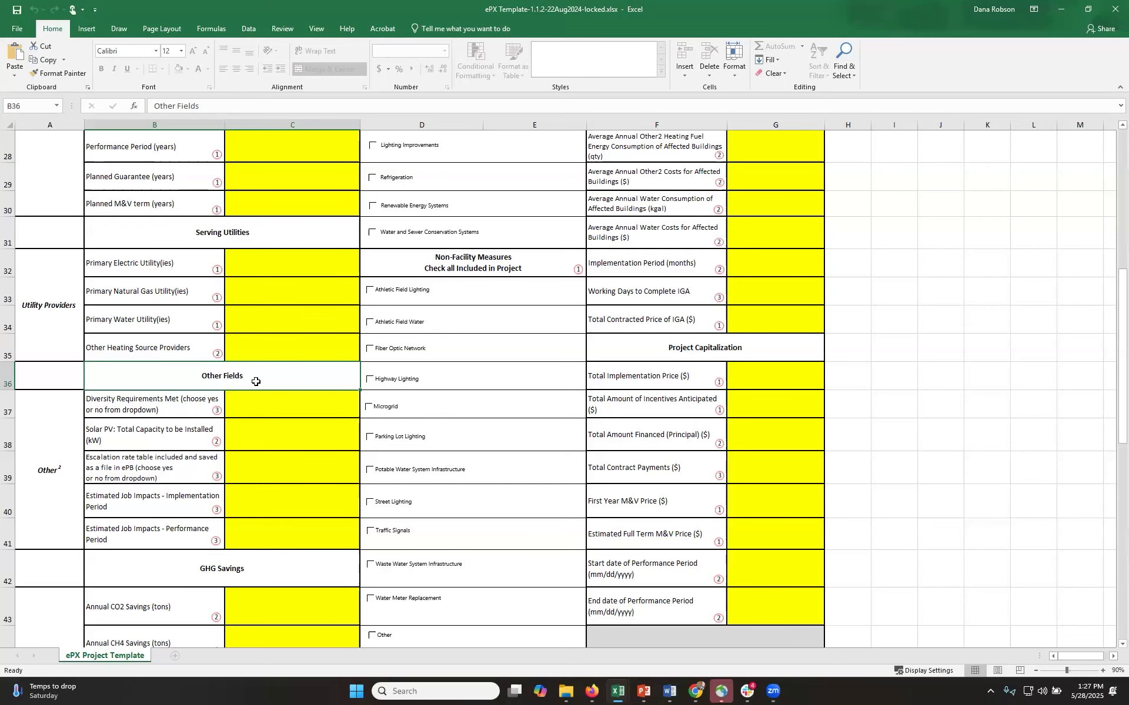
scroll(255, 382, "down", 8)
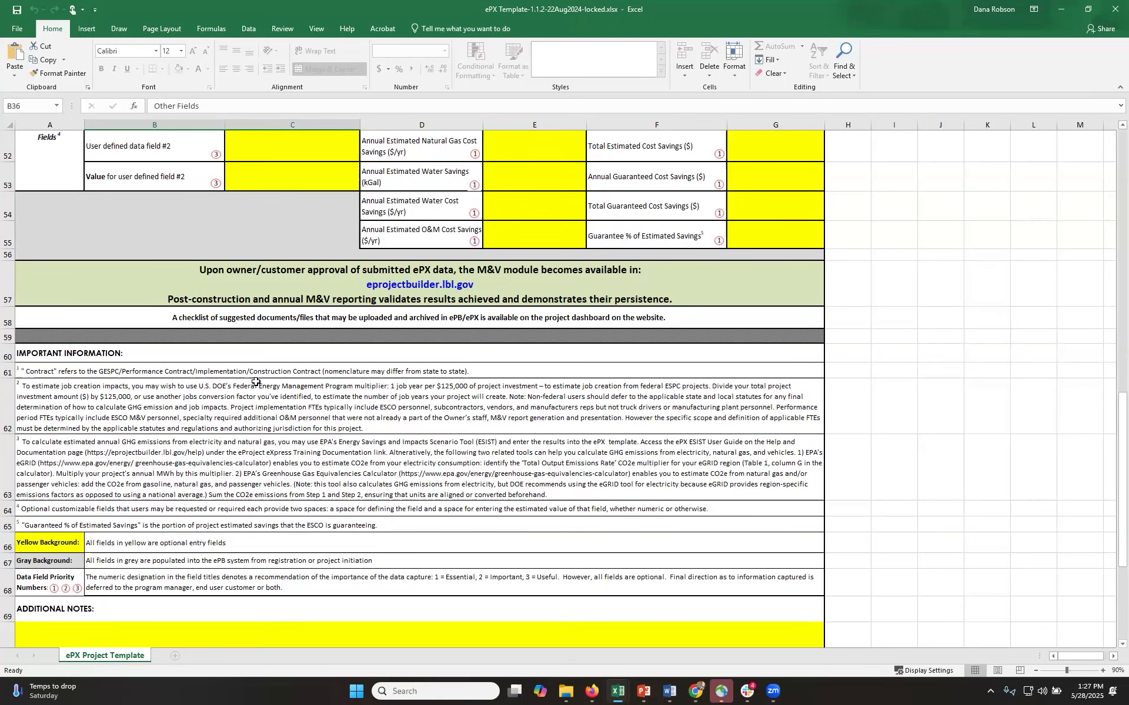
scroll(245, 403, "up", 3)
scroll(245, 402, "up", 1)
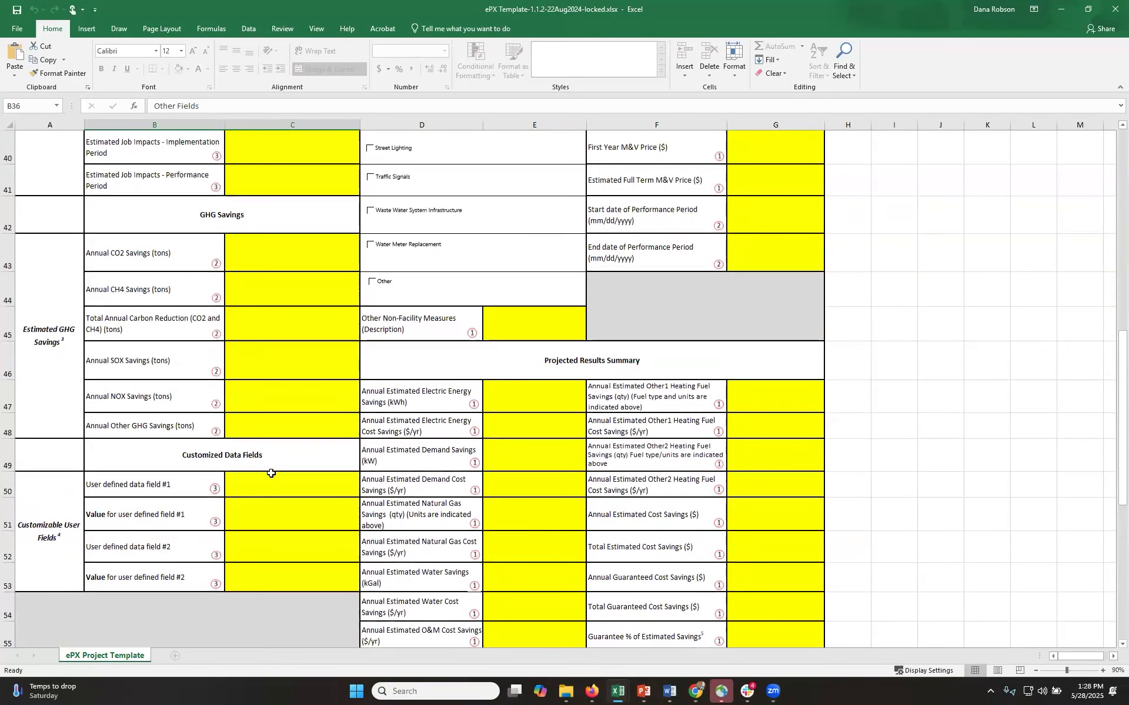
left_click(267, 218)
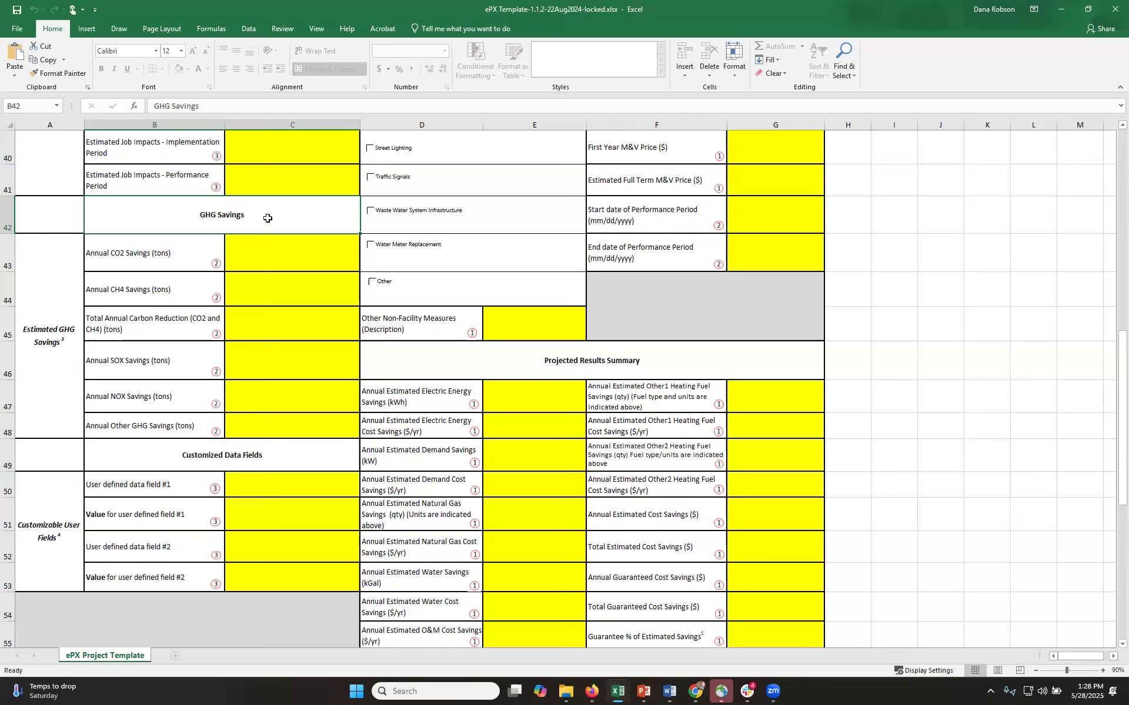
left_click(292, 450)
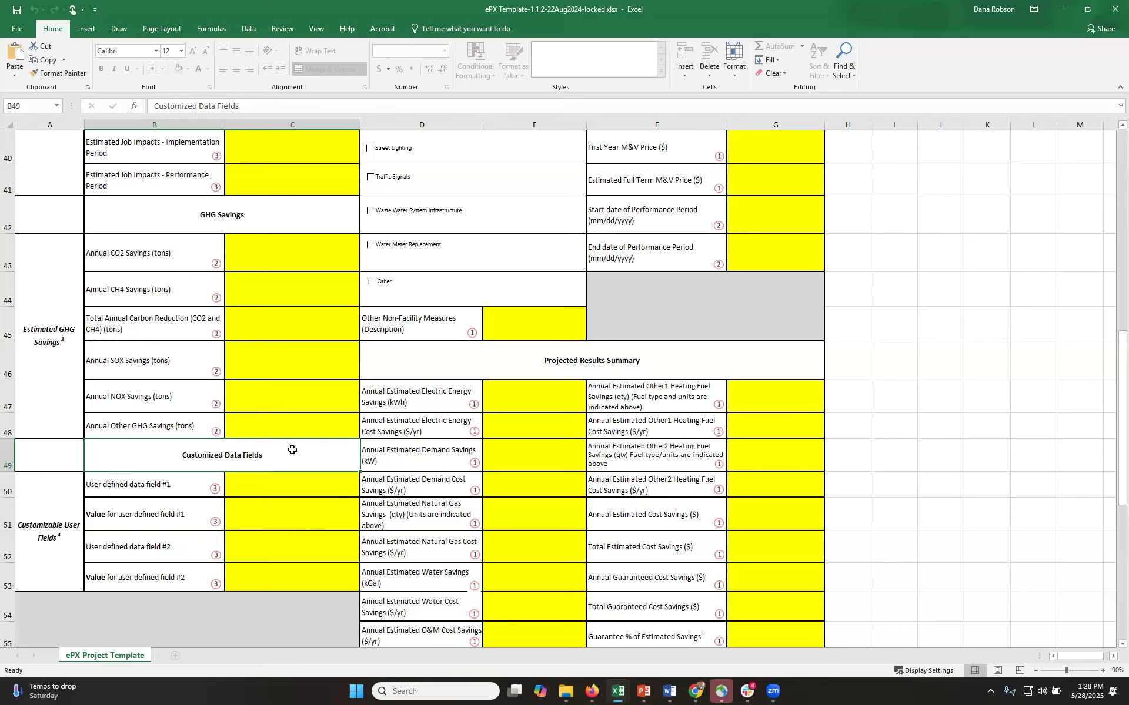
- Mark Chiller Plant Improvements and Distributed Generation as included under Project Measures
scroll(292, 450, "up", 10)
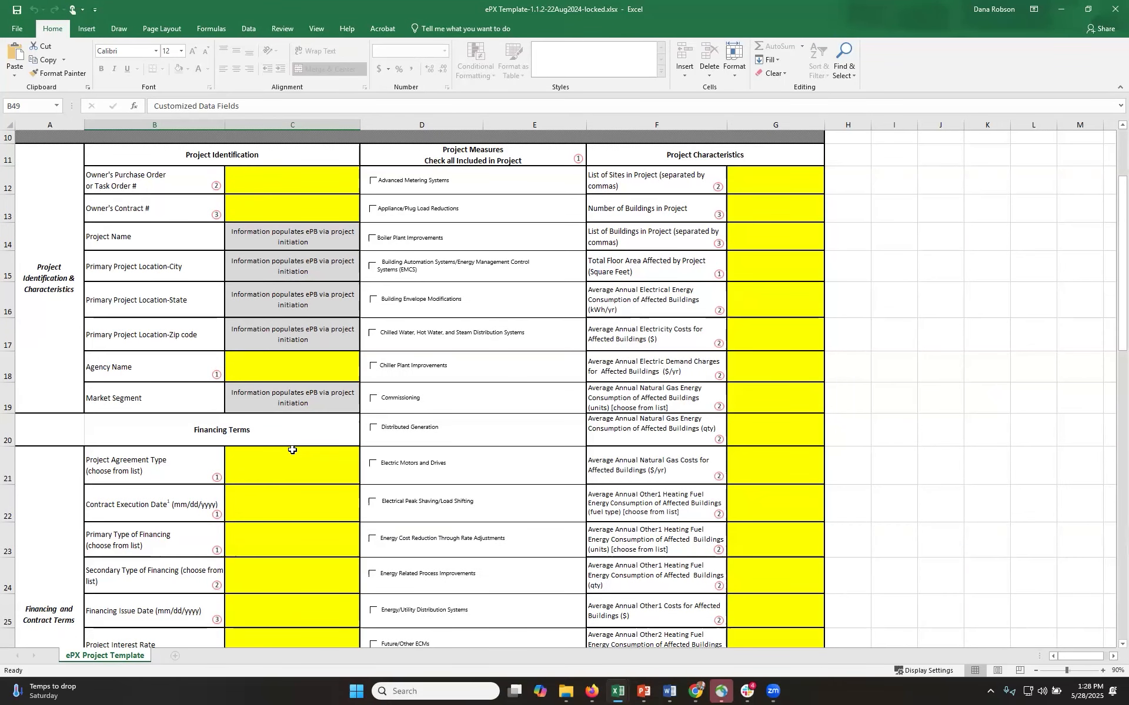
left_click(369, 369)
left_click(371, 429)
- Examine the template's Project Characteristics, Project Capitalization and Projected Results Summary sections
left_click(774, 154)
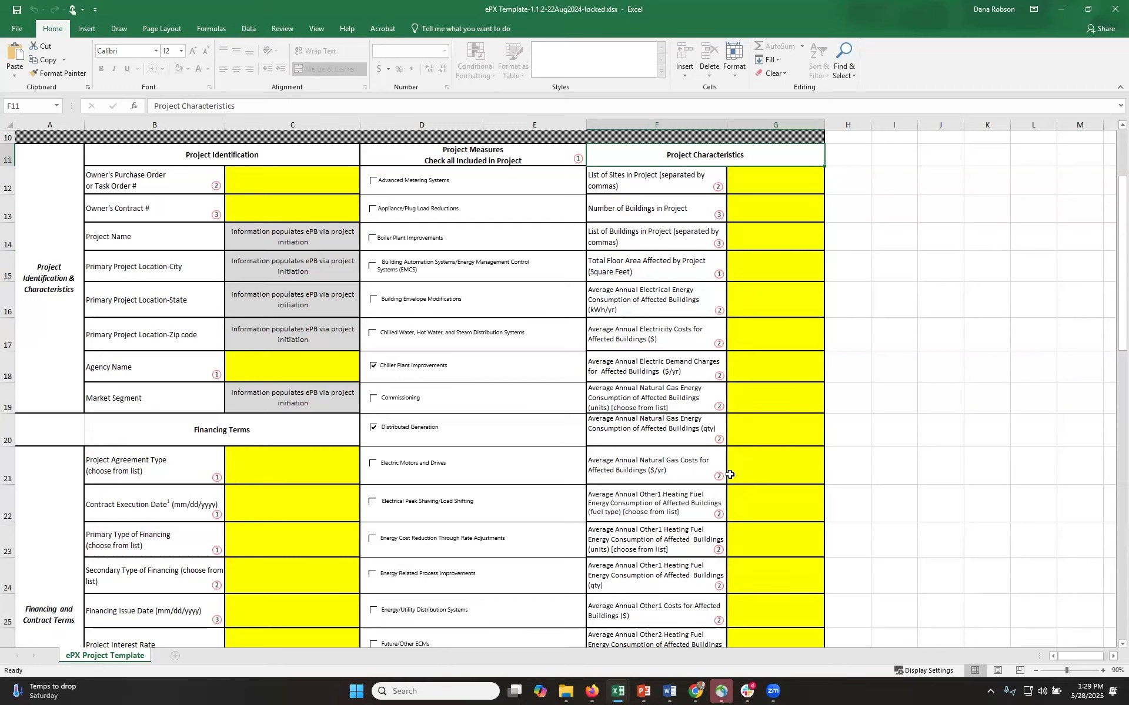
scroll(729, 475, "down", 5)
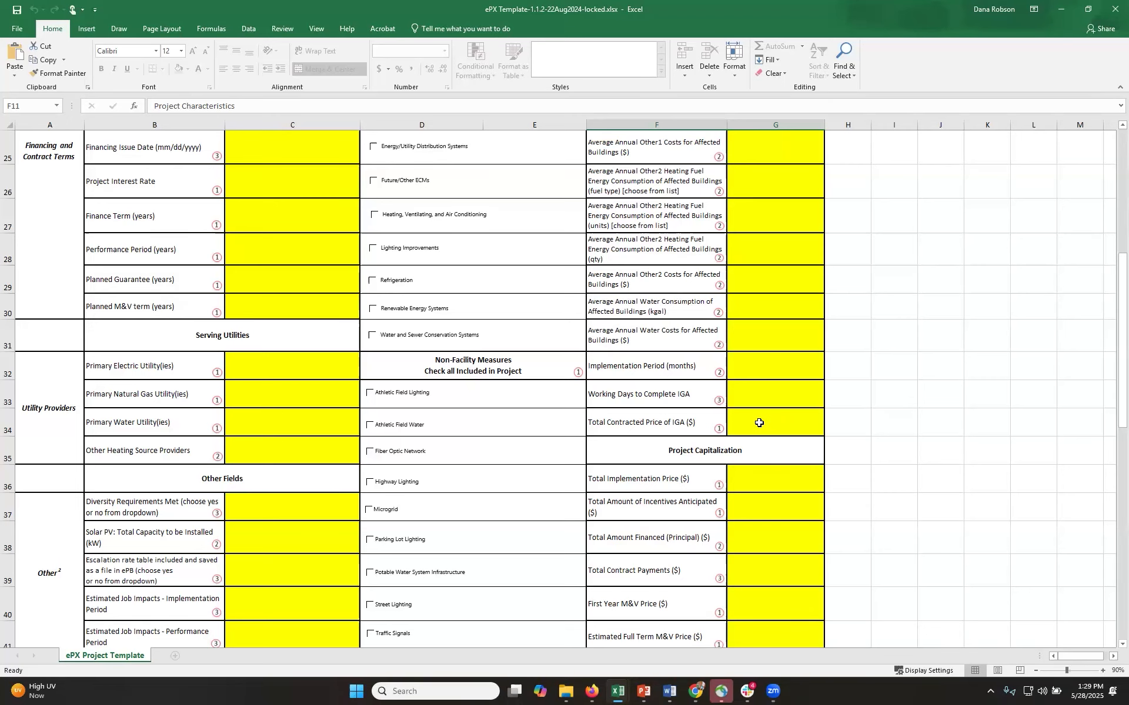
scroll(758, 422, "down", 1)
left_click(736, 351)
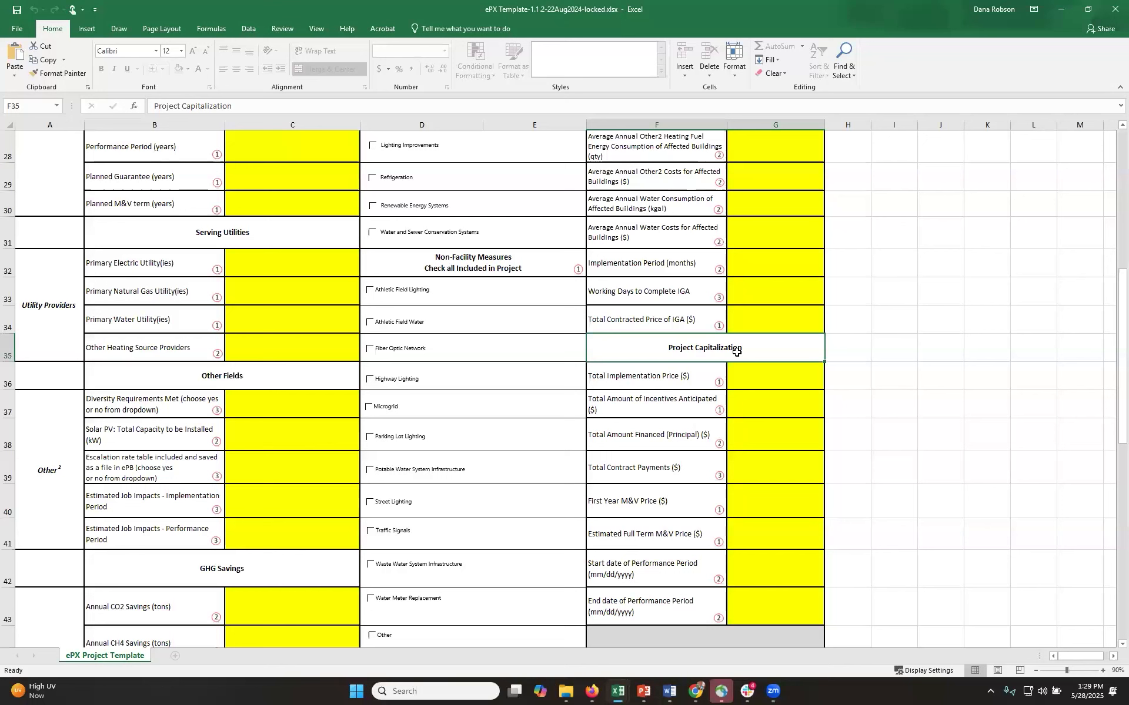
left_click(764, 381)
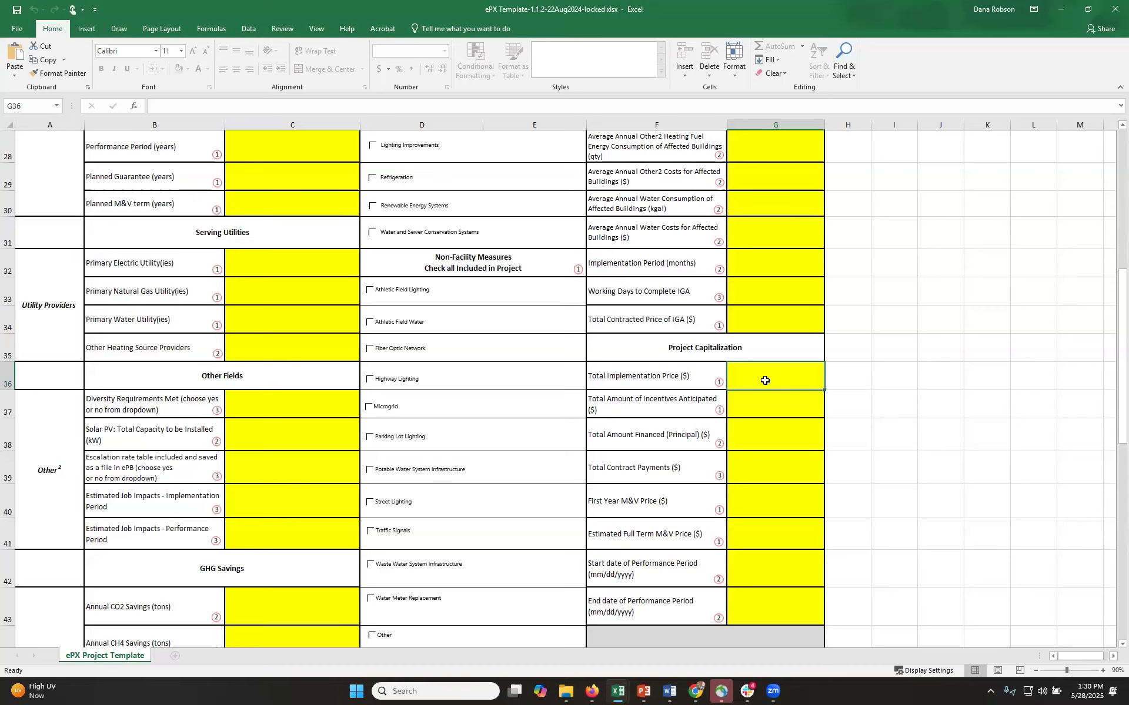
scroll(765, 381, "down", 5)
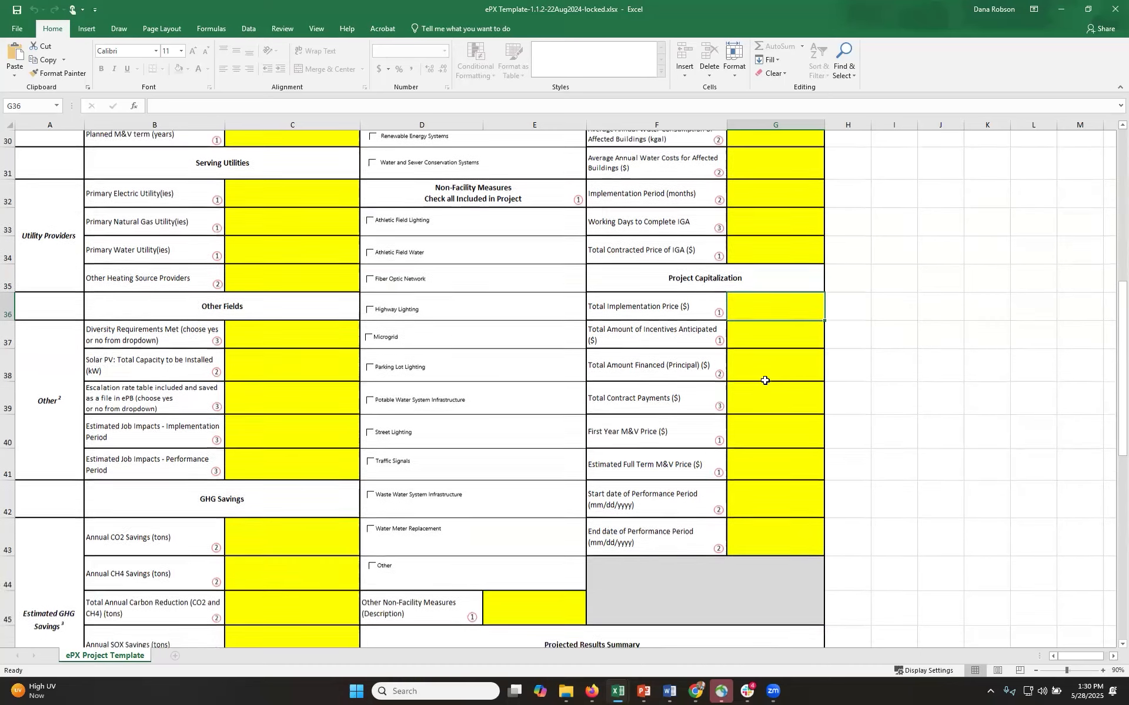
left_click(655, 251)
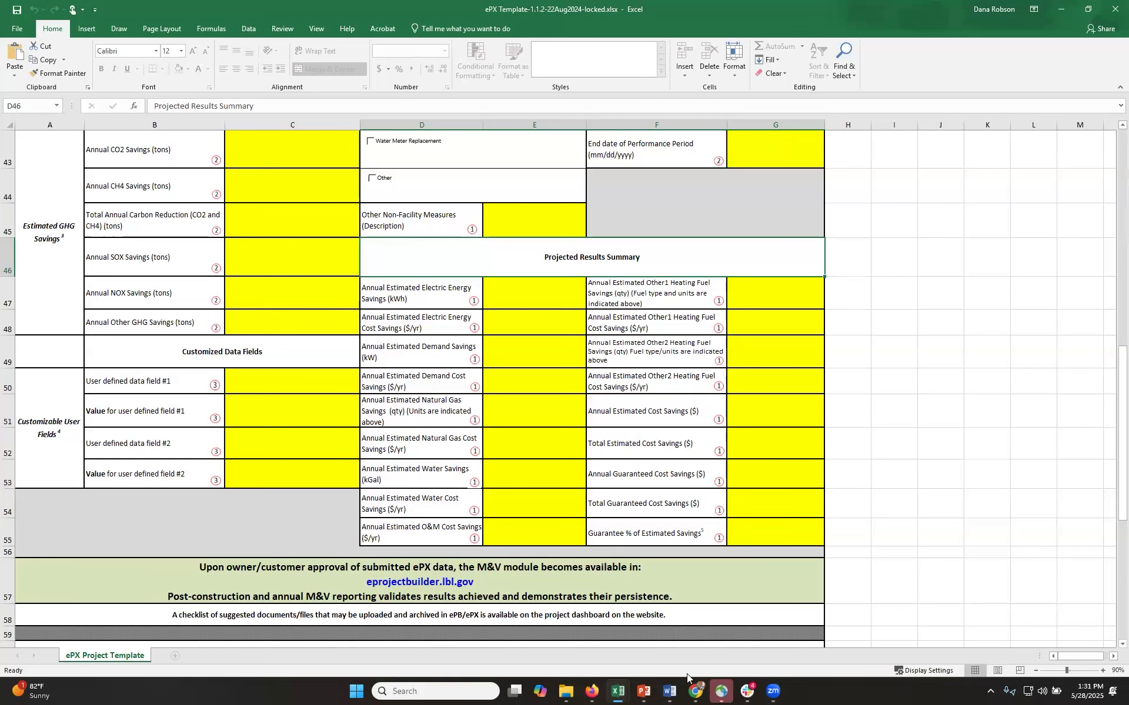
- Switch back to the eProjectBuilder help page in Chrome and show the eProject eXpress training and informational videos
mouse_move(699, 691)
left_click(696, 692)
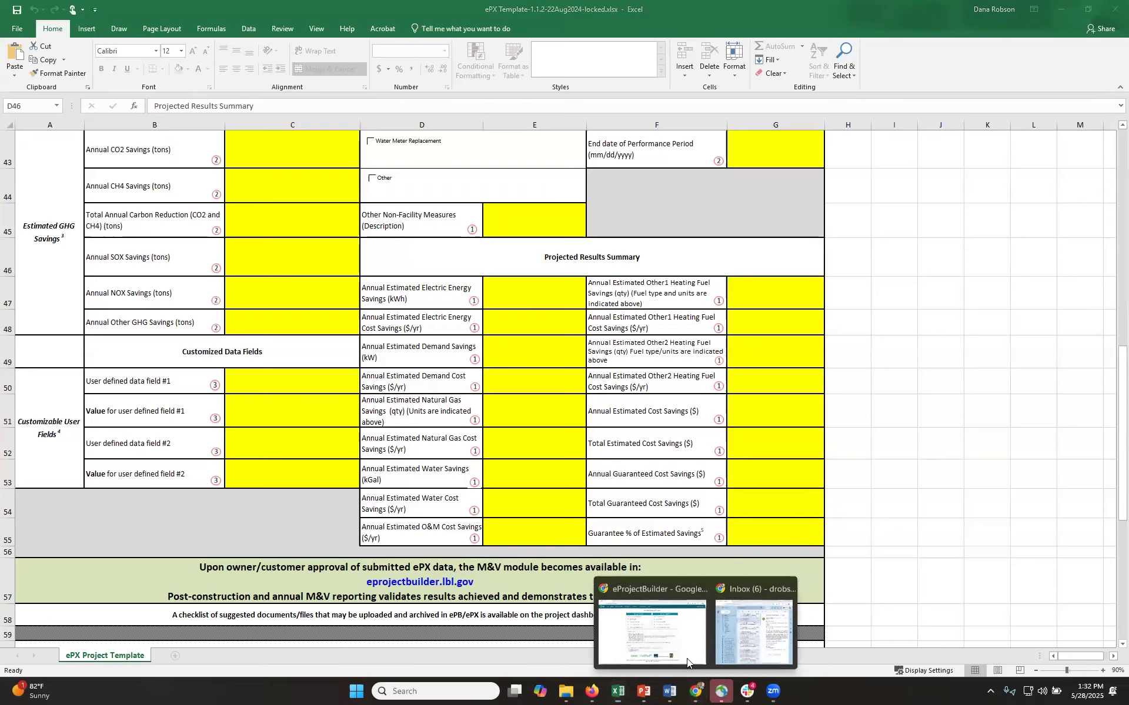
left_click(687, 663)
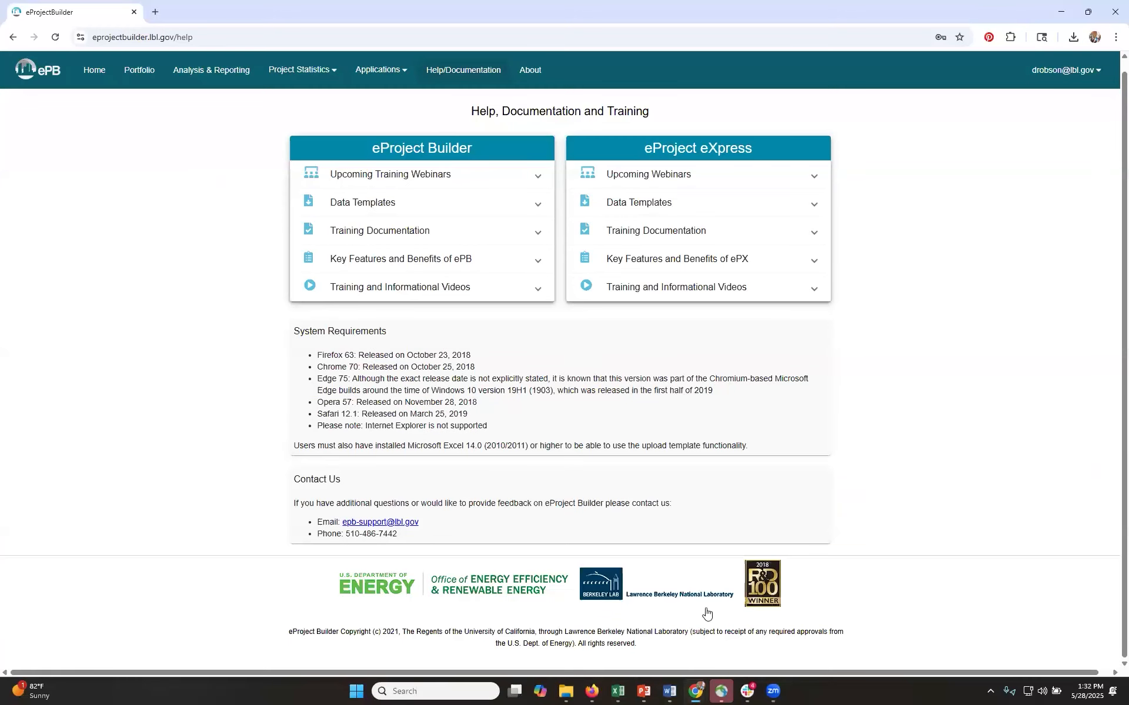
left_click(685, 292)
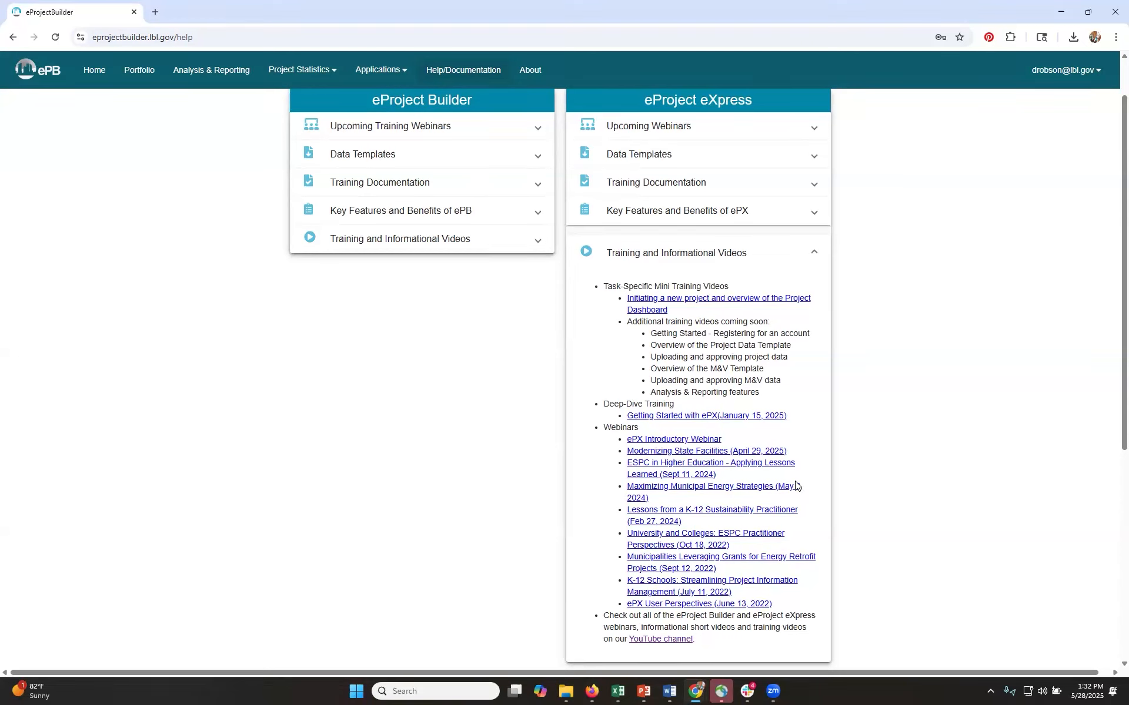
left_click(795, 56)
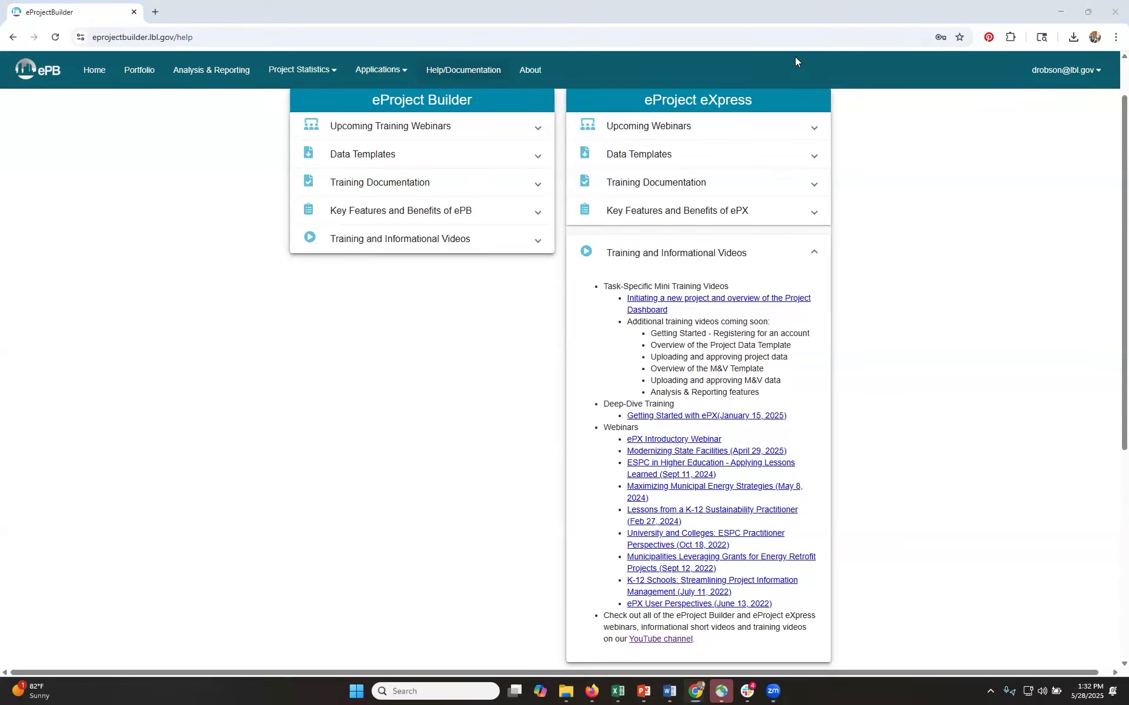